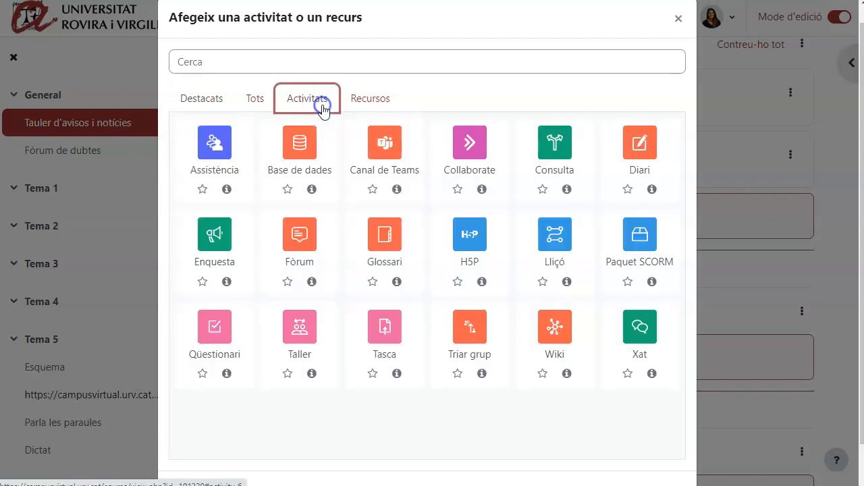
# Add a Taller activity to Tema 1 and name it "Coavaluació treball interdisciplinari".
pyautogui.click(320, 343)
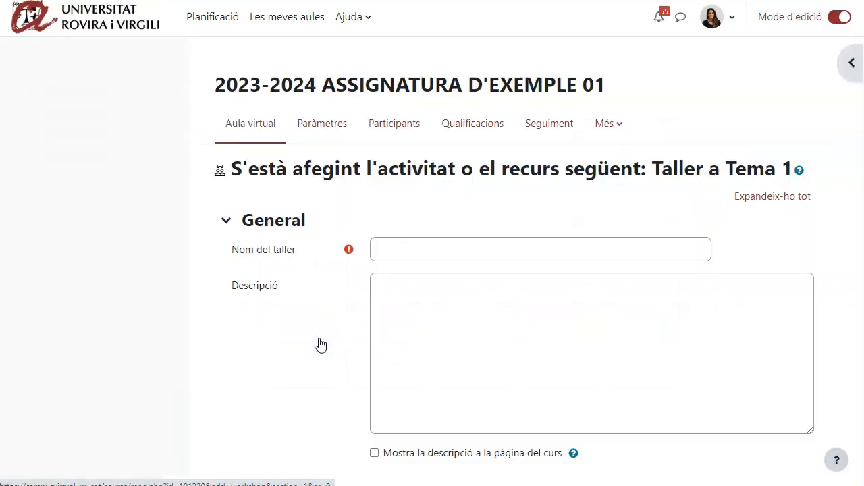
pyautogui.click(392, 248)
pyautogui.write('Coavaluació treball interdisciplinari')
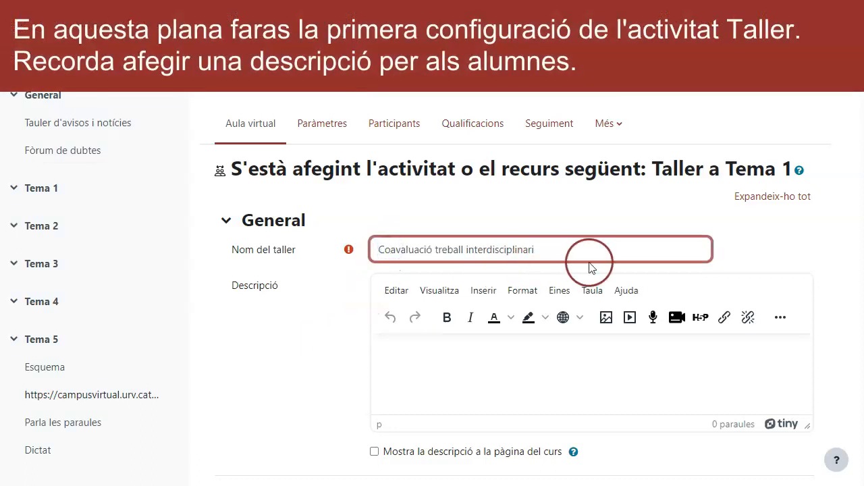
# Hide the course index and enter "Descripció detallada." as the workshop's description.
pyautogui.click(20, 63)
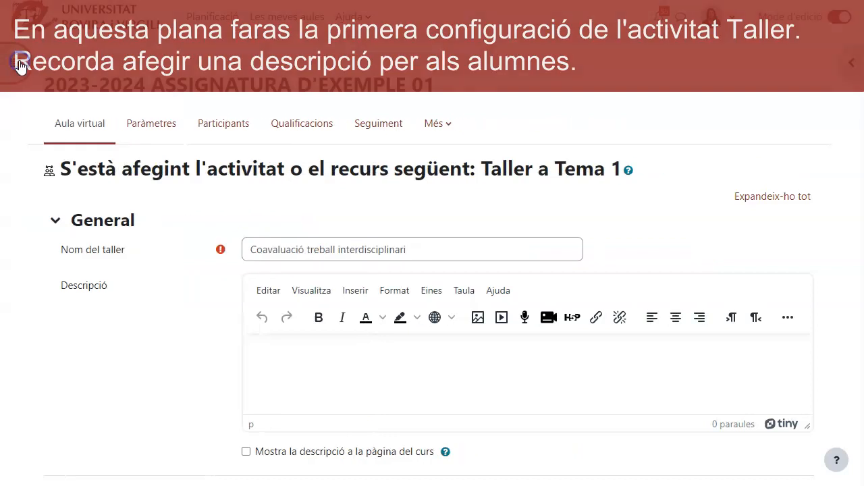
pyautogui.scroll(-3, 821, 289)
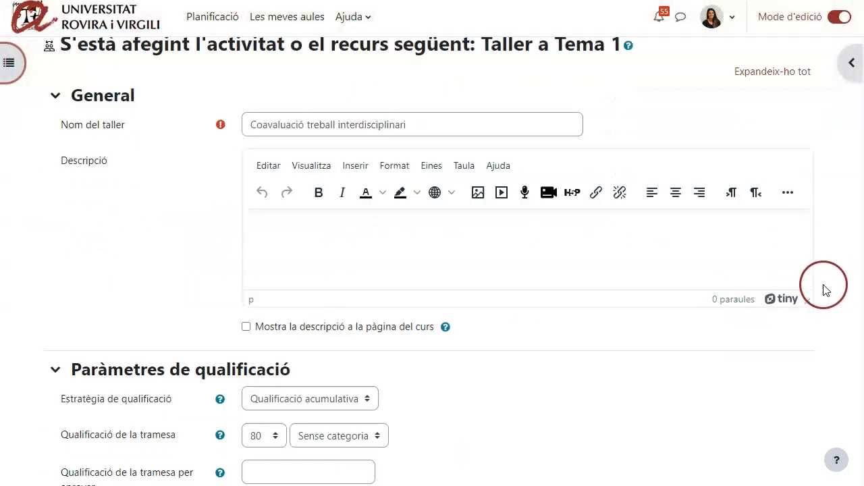
pyautogui.click(699, 174)
pyautogui.write('Descripció detallada.')
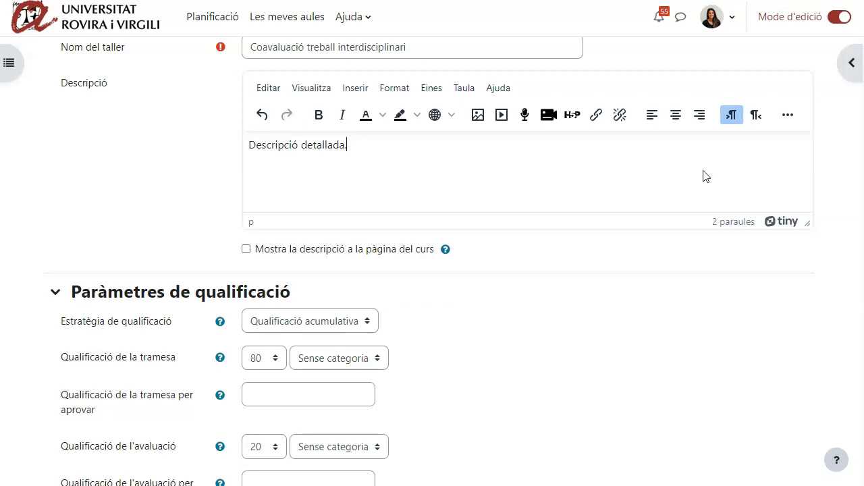
# Keep Qualificació acumulativa as the grading strategy and set the decimal places in grades to 2.
pyautogui.scroll(-3, 703, 176)
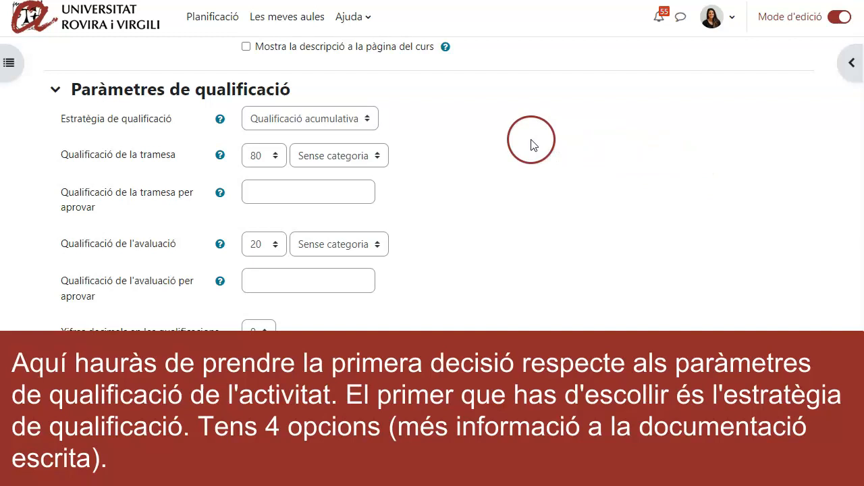
pyautogui.click(372, 120)
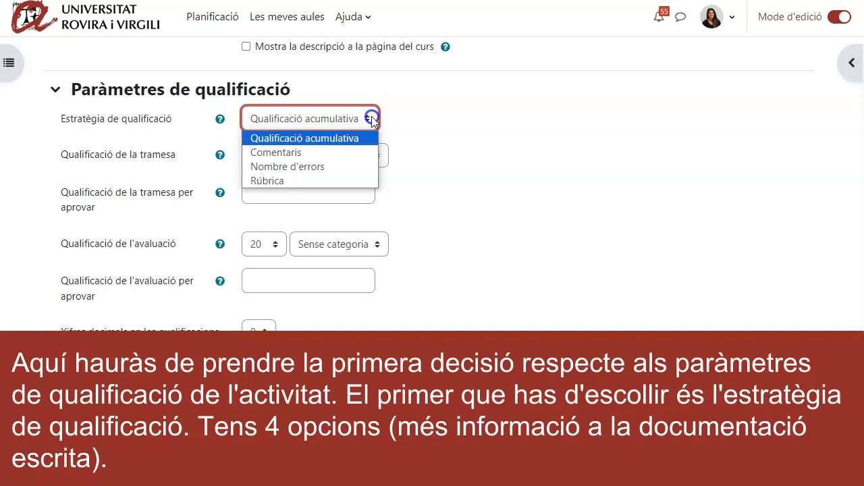
pyautogui.click(371, 118)
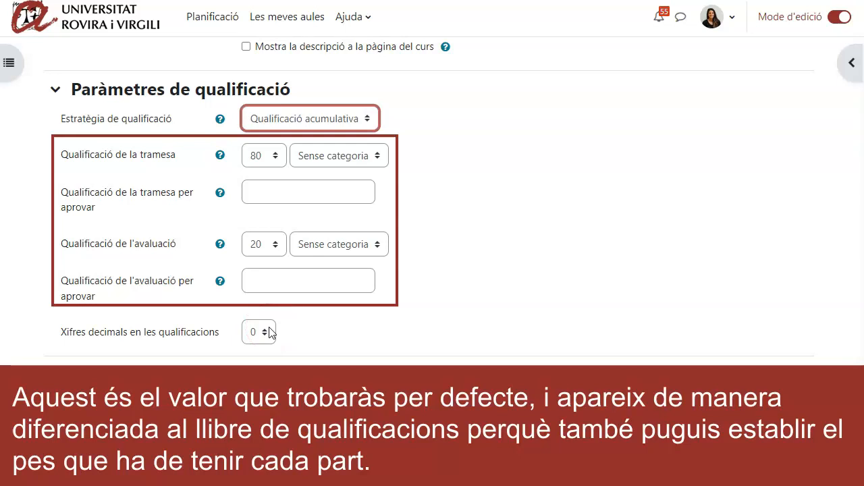
pyautogui.click(269, 332)
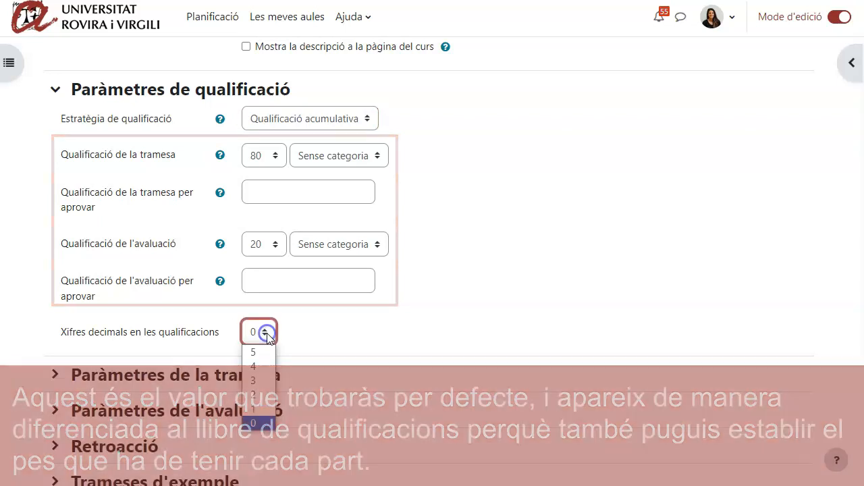
pyautogui.click(254, 395)
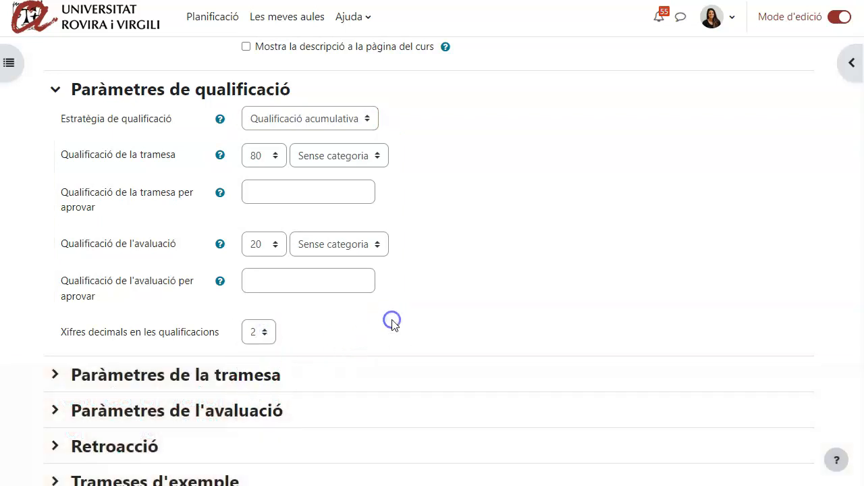
# Enter "Afegeix instruccions clares i detallades" as the instructions for submission in the submission settings.
pyautogui.scroll(-1, 393, 326)
pyautogui.scroll(-2, 395, 326)
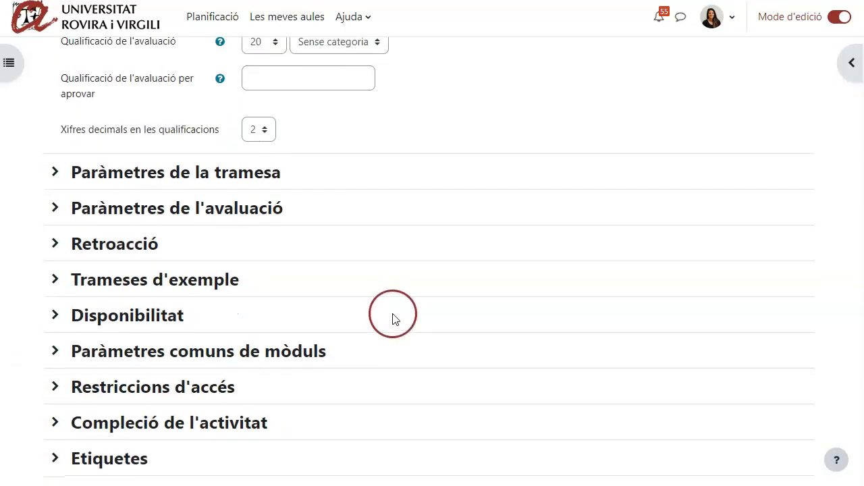
pyautogui.click(262, 173)
pyautogui.scroll(-1, 575, 297)
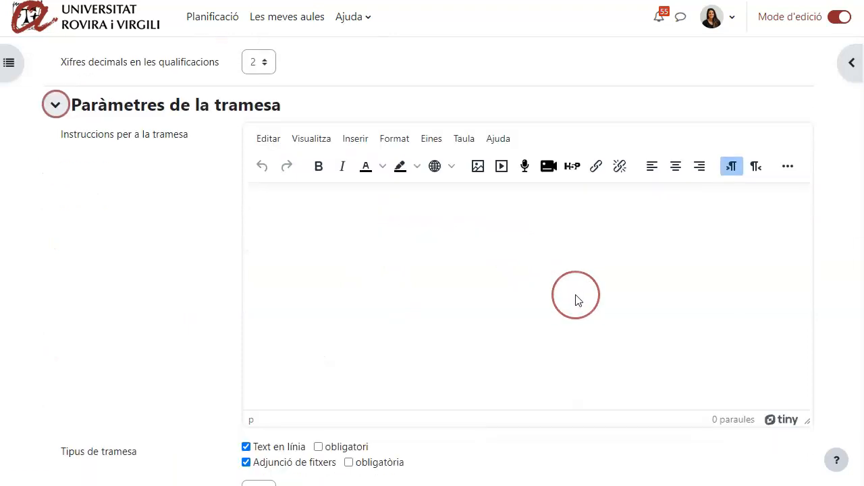
pyautogui.scroll(-1, 576, 296)
pyautogui.click(576, 296)
pyautogui.write('Afegeix instruccions clares i detallades')
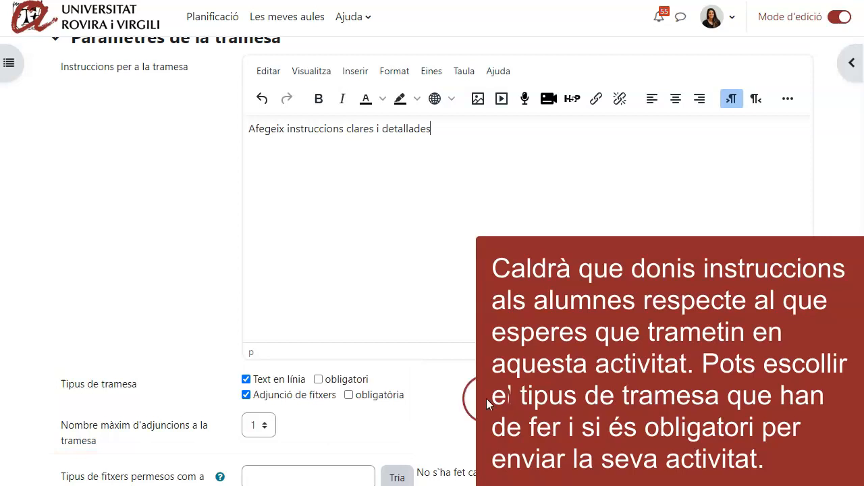
# Enter "Cal establir instruccions per l'avalaució." as the instructions for assessment in the assessment settings.
pyautogui.scroll(-3, 487, 402)
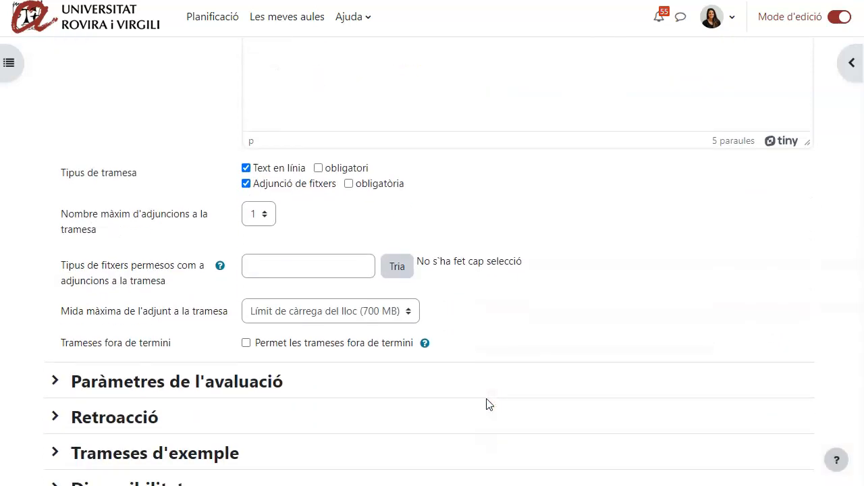
pyautogui.scroll(-1, 489, 404)
pyautogui.scroll(-3, 489, 404)
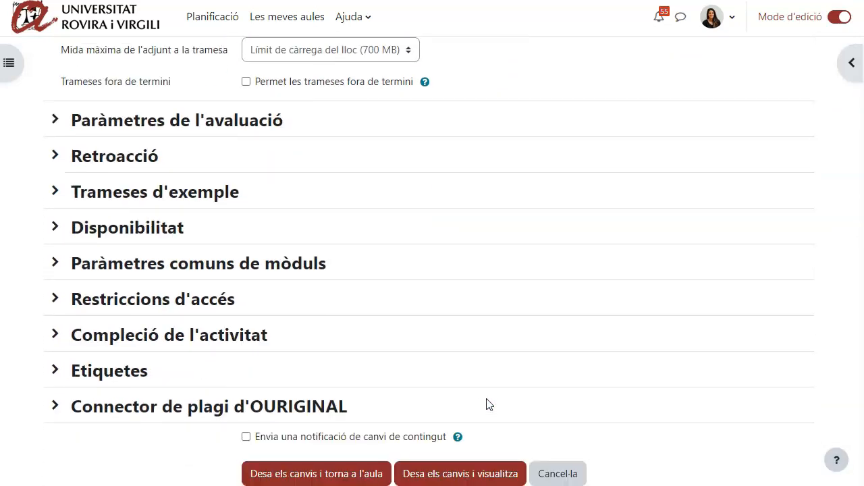
pyautogui.click(265, 134)
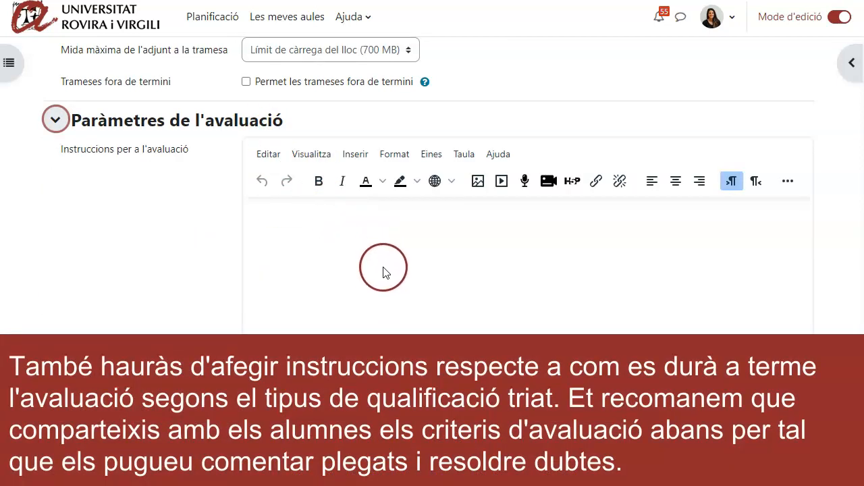
pyautogui.click(386, 284)
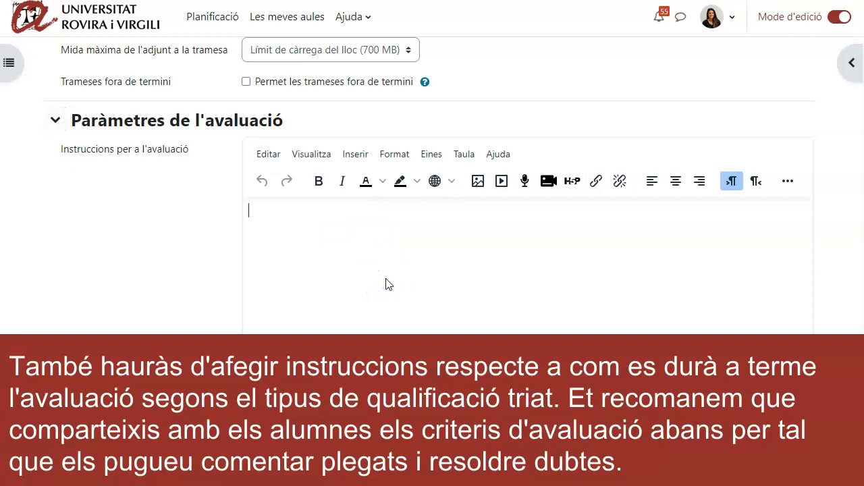
pyautogui.write("Cal establir instruccions per l'avalaució.")
# Set the overall feedback mode in the Retroacció settings to Habilitat i necessari.
pyautogui.scroll(-2, 396, 285)
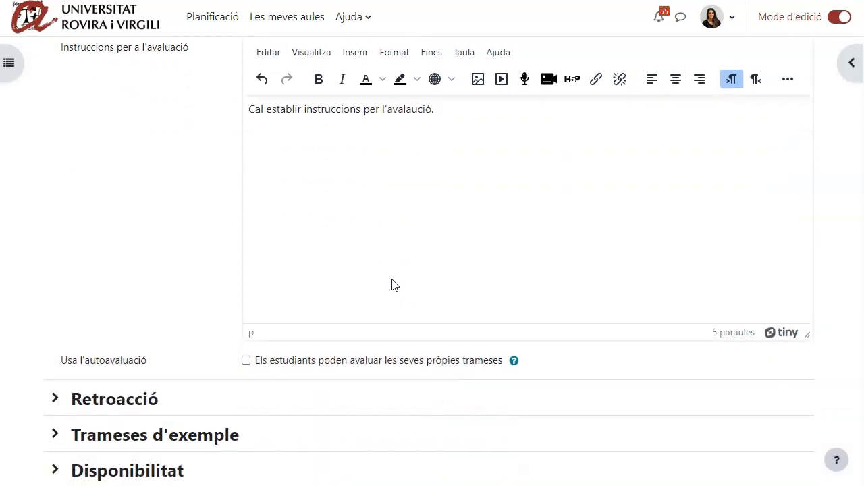
pyautogui.scroll(-1, 395, 285)
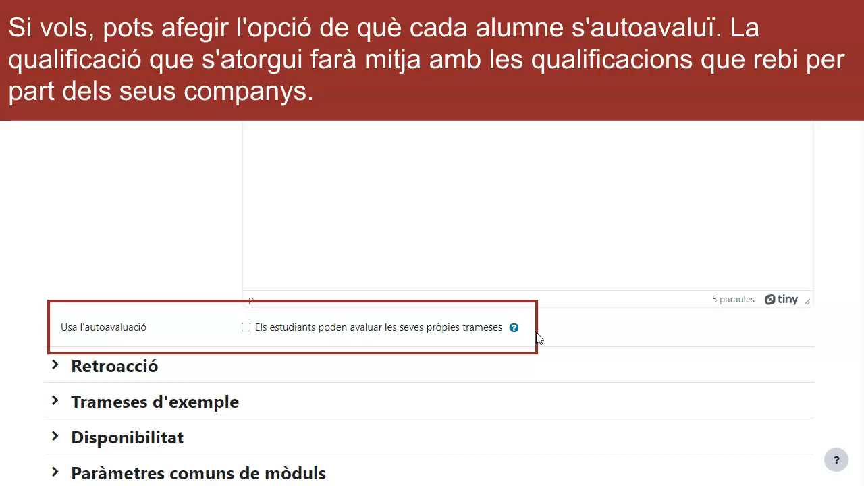
pyautogui.scroll(-3, 537, 338)
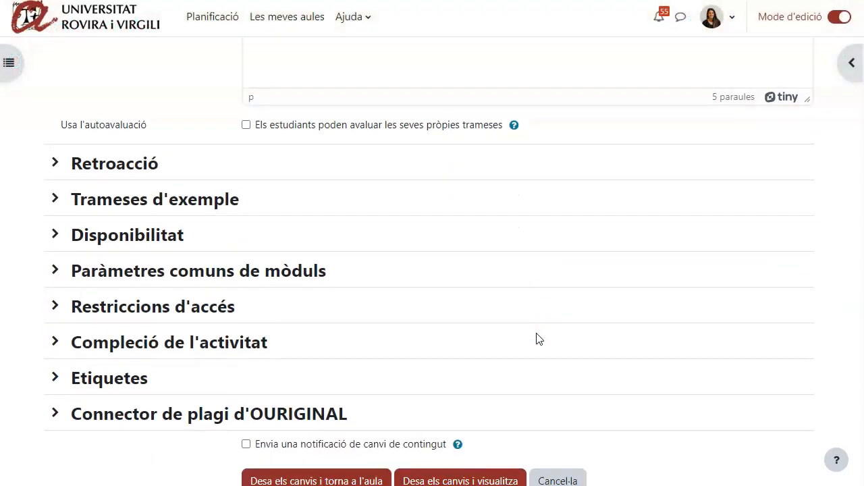
pyautogui.click(132, 168)
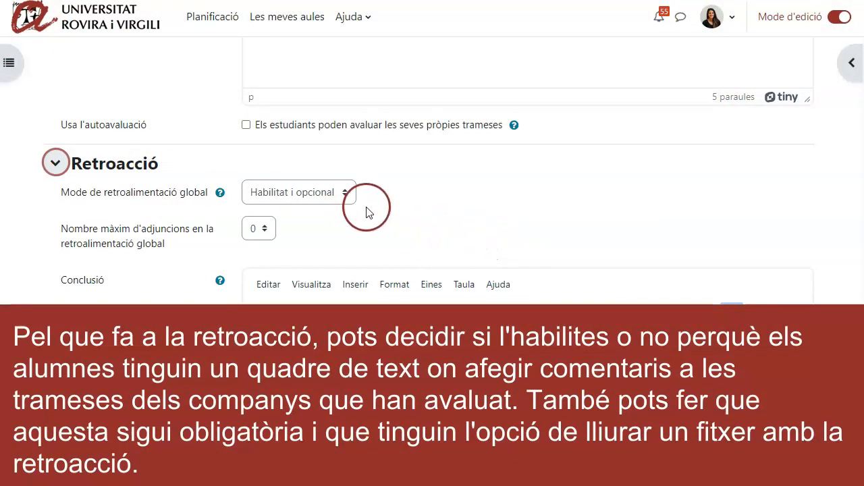
pyautogui.click(344, 193)
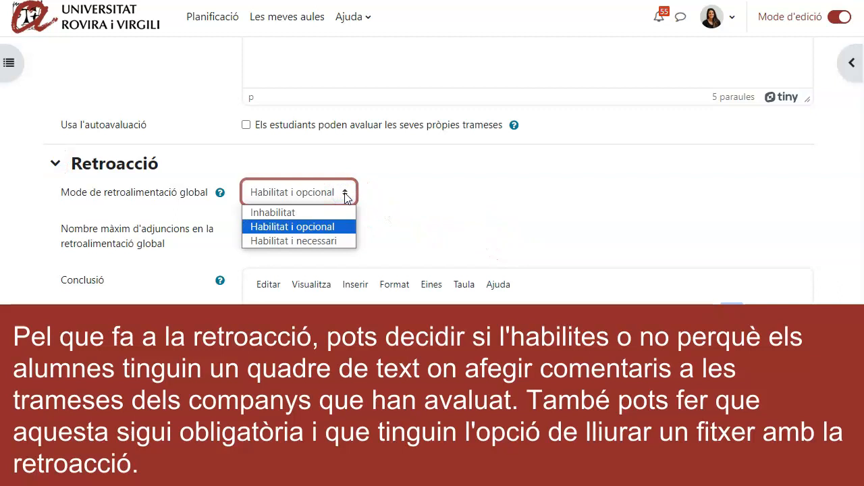
pyautogui.click(345, 242)
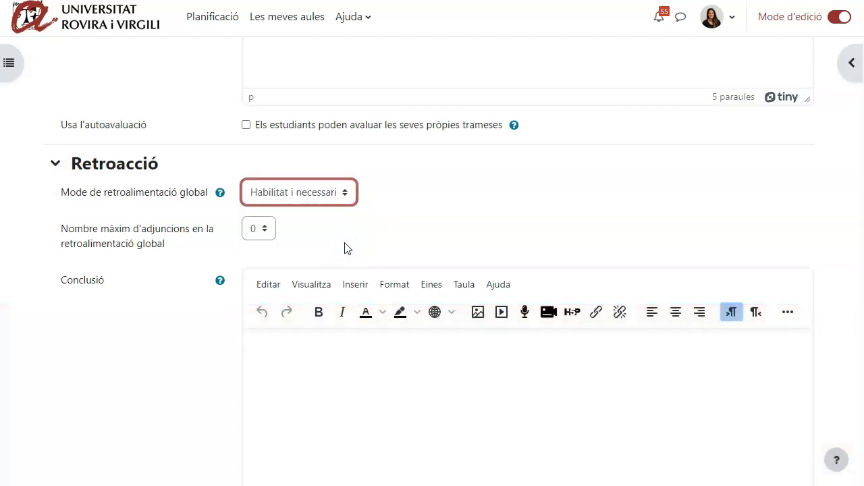
# Try enabling example submissions, inspect the available example assessment modes, and switch the option off again.
pyautogui.scroll(-1, 345, 247)
pyautogui.scroll(-6, 346, 247)
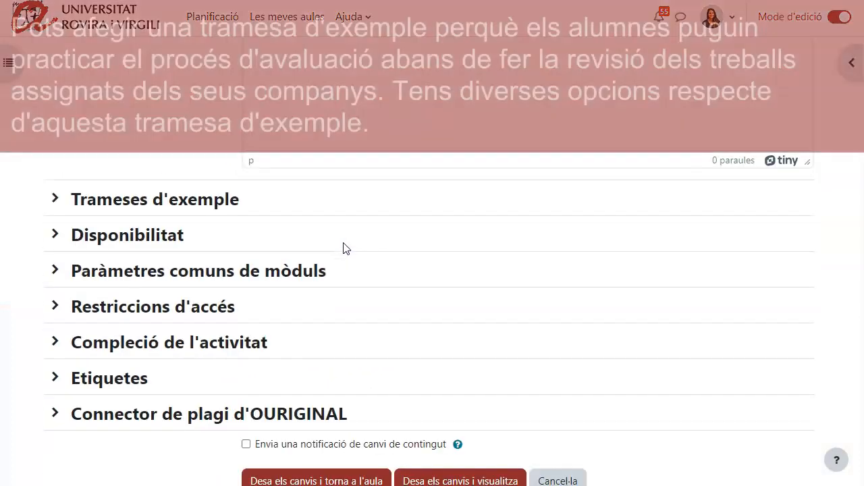
pyautogui.scroll(-1, 270, 230)
pyautogui.click(227, 205)
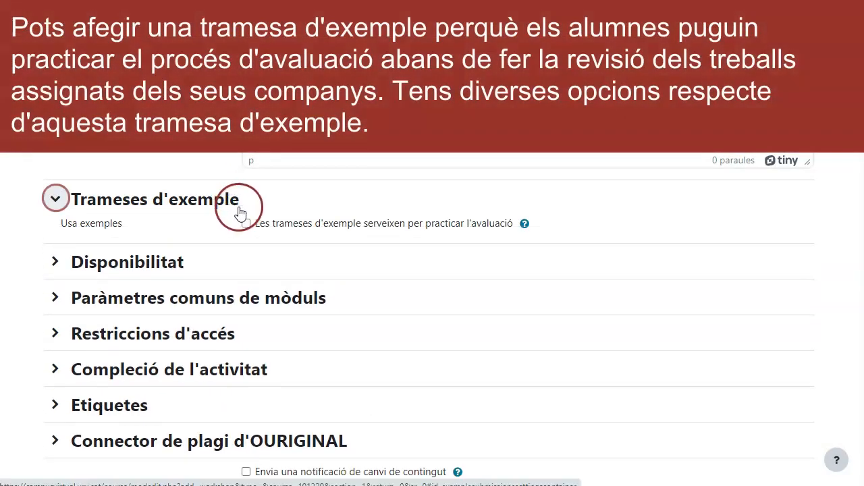
pyautogui.click(246, 223)
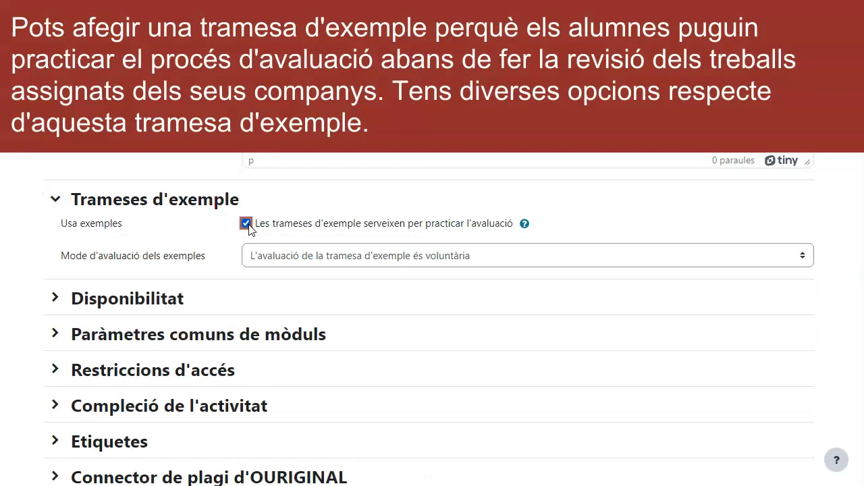
pyautogui.click(645, 254)
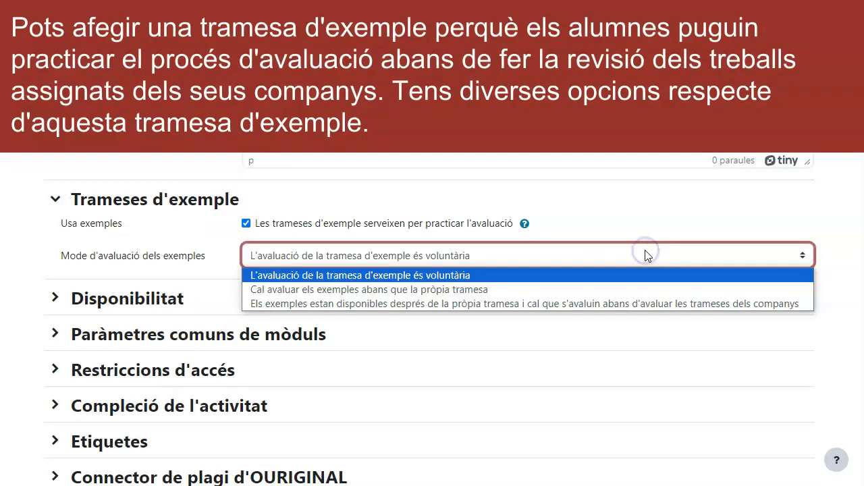
pyautogui.click(645, 254)
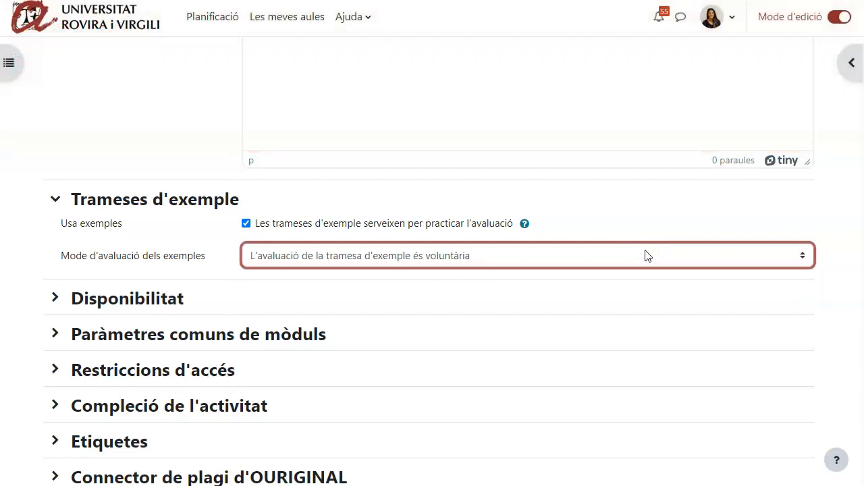
pyautogui.click(246, 224)
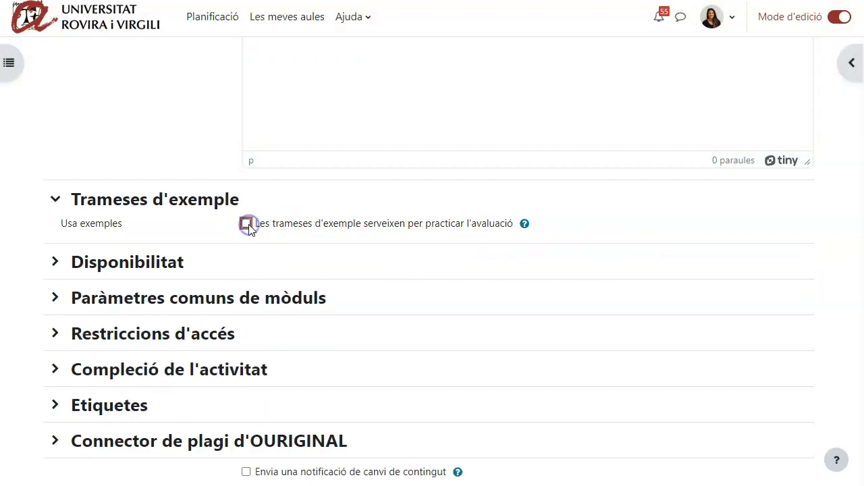
# Enable the start and deadline dates for both submissions and assessments in the Disponibilitat settings.
pyautogui.scroll(-2, 249, 229)
pyautogui.click(174, 154)
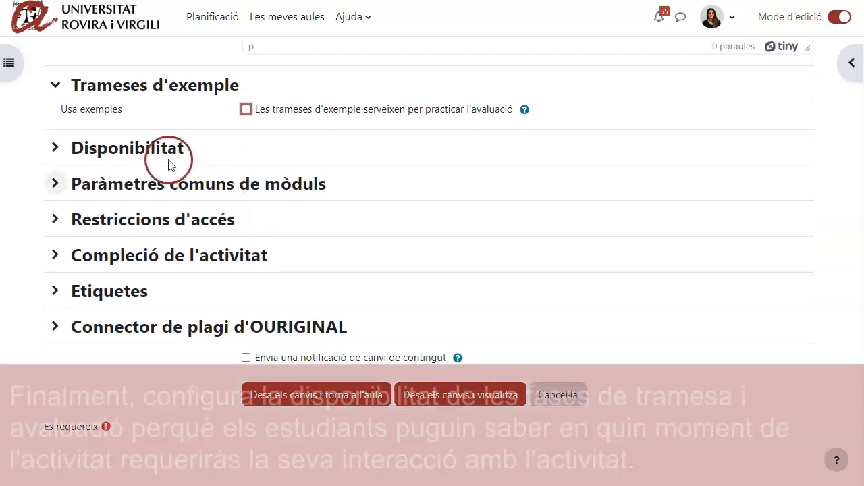
pyautogui.click(246, 178)
pyautogui.click(245, 215)
pyautogui.click(246, 285)
pyautogui.click(246, 322)
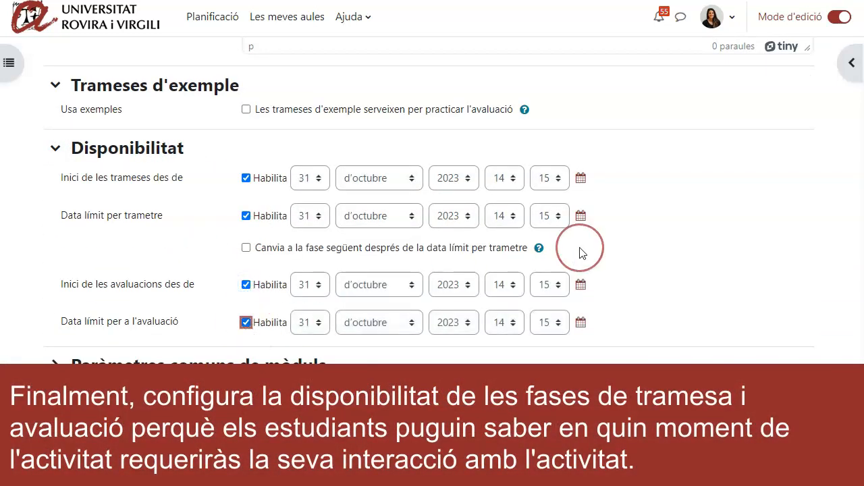
# Set the submission deadline to 5 de novembre at 23:59.
pyautogui.click(310, 216)
pyautogui.click(304, 277)
pyautogui.click(317, 216)
pyautogui.click(304, 476)
pyautogui.click(323, 215)
pyautogui.moveTo(324, 347); pyautogui.dragTo(324, 238)
pyautogui.click(304, 271)
pyautogui.click(367, 215)
pyautogui.click(370, 377)
pyautogui.click(508, 216)
pyautogui.click(501, 484)
pyautogui.click(554, 216)
pyautogui.moveTo(555, 287); pyautogui.dragTo(555, 478)
pyautogui.click(546, 485)
# Set the start of assessments to 6 de novembre with the hour at 09.
pyautogui.click(325, 284)
pyautogui.moveTo(325, 436); pyautogui.dragTo(325, 361)
pyautogui.click(311, 344)
pyautogui.click(378, 284)
pyautogui.click(384, 445)
pyautogui.click(506, 282)
pyautogui.click(501, 405)
# Set the assessment deadline to 10 de novembre with the hour at 15.
pyautogui.click(316, 325)
pyautogui.click(309, 76)
pyautogui.click(321, 324)
pyautogui.click(310, 160)
pyautogui.click(414, 323)
pyautogui.click(391, 479)
pyautogui.click(516, 324)
pyautogui.click(506, 236)
pyautogui.click(646, 311)
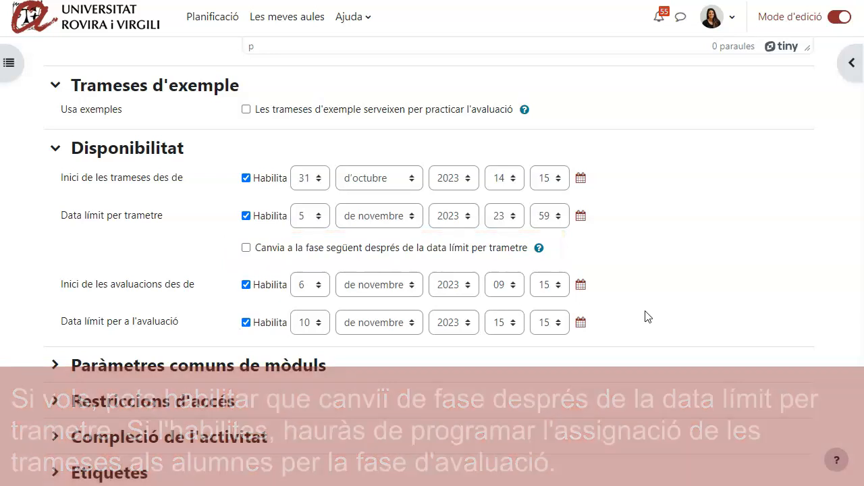
# Save the workshop settings and display the activity's phase overview.
pyautogui.scroll(-2, 646, 316)
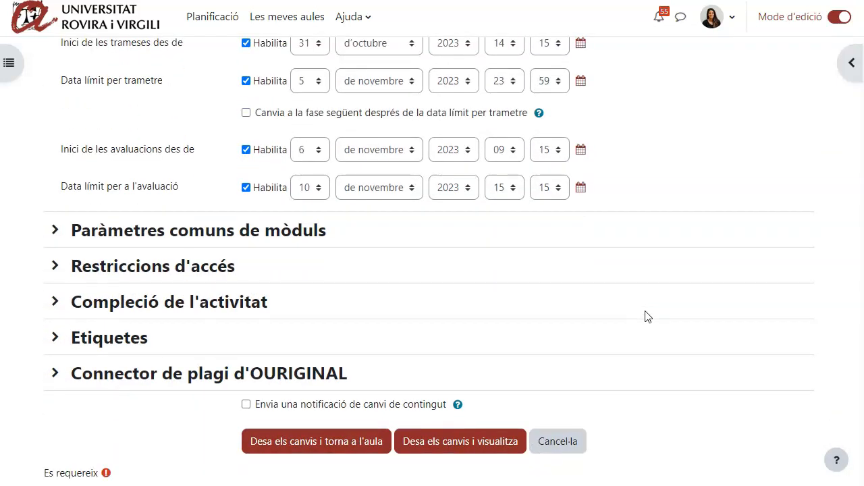
pyautogui.click(500, 442)
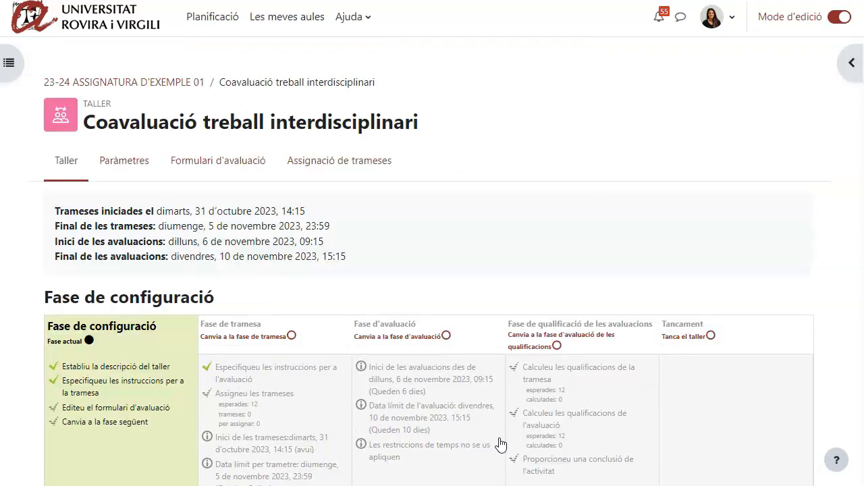
pyautogui.scroll(-2, 500, 444)
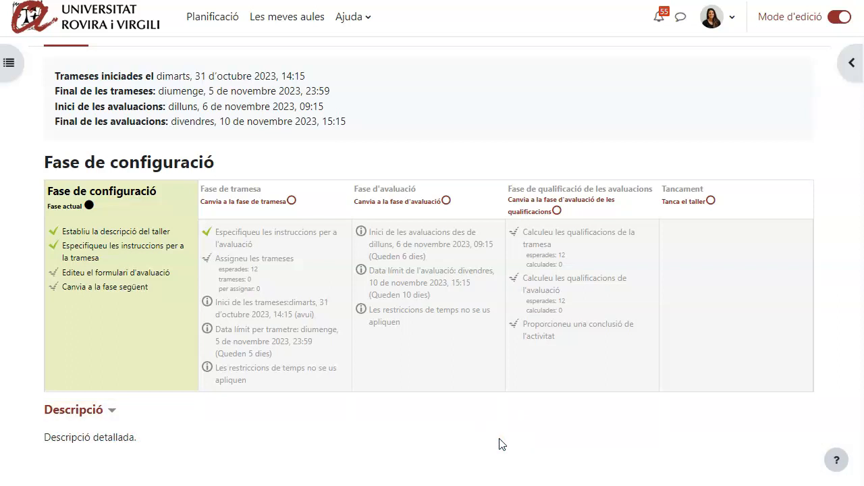
# Open the workshop's assessment form and describe Aspecte 1 as "Criteri d'avaluació i la seva definició".
pyautogui.scroll(2, 502, 445)
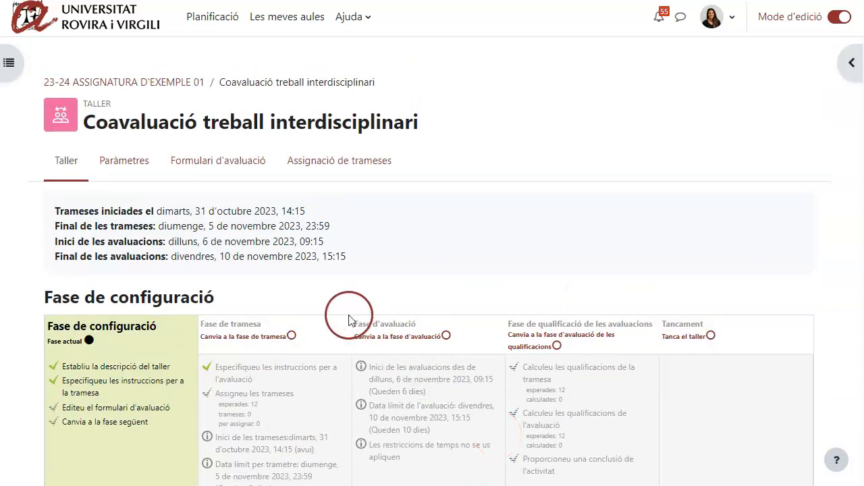
pyautogui.click(252, 167)
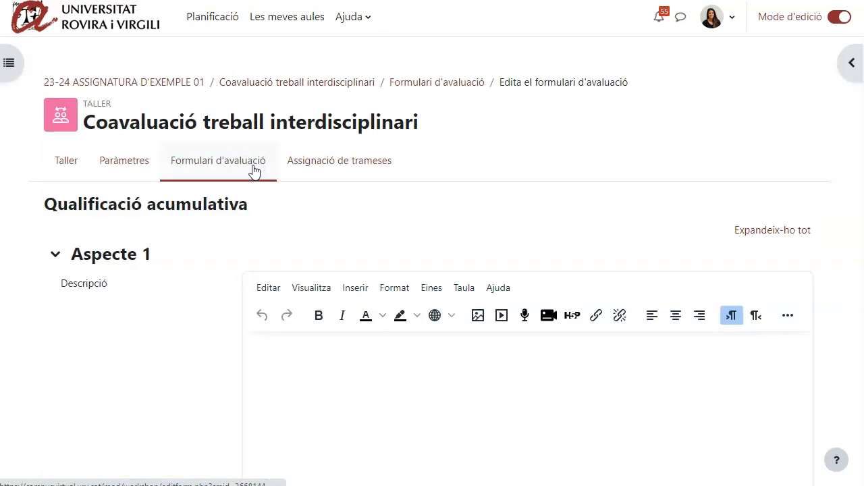
pyautogui.scroll(-2, 254, 172)
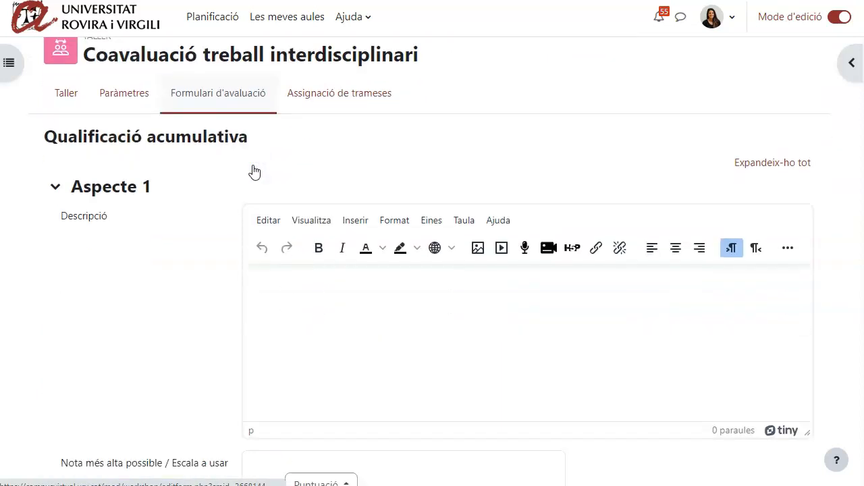
pyautogui.click(276, 232)
pyautogui.write("Criteri d'aval")
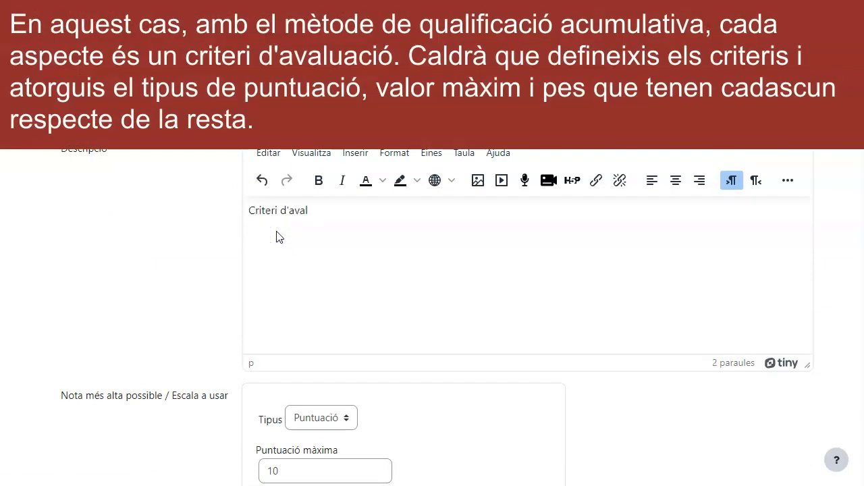
pyautogui.write('uació i la seva definició')
pyautogui.click(277, 233)
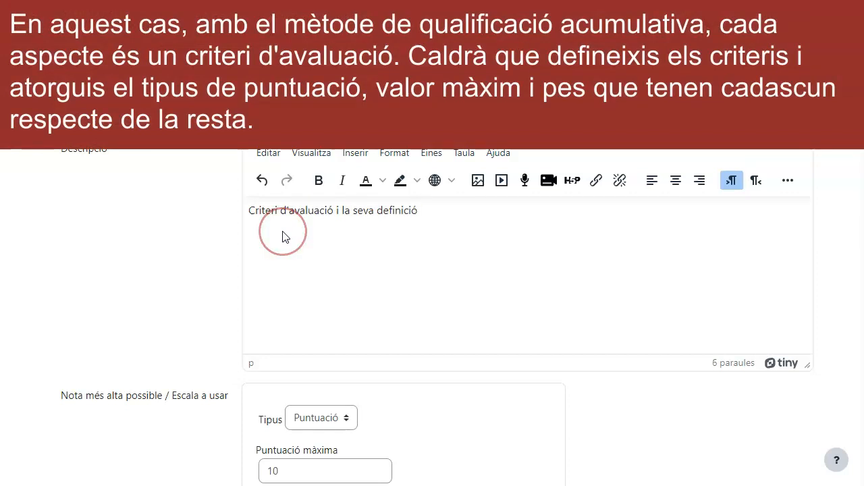
# Expand Aspecte 2 to view its grading fields, and save the assessment form with a preview.
pyautogui.scroll(-2, 282, 233)
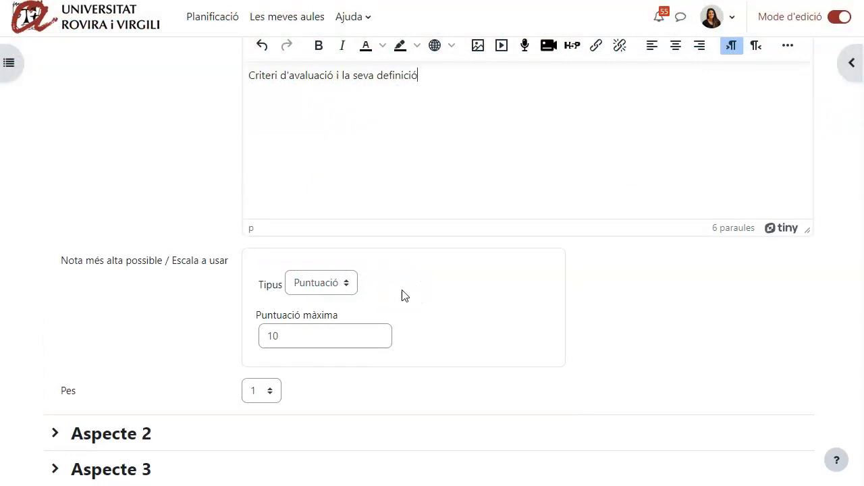
pyautogui.scroll(-2, 401, 297)
pyautogui.click(128, 304)
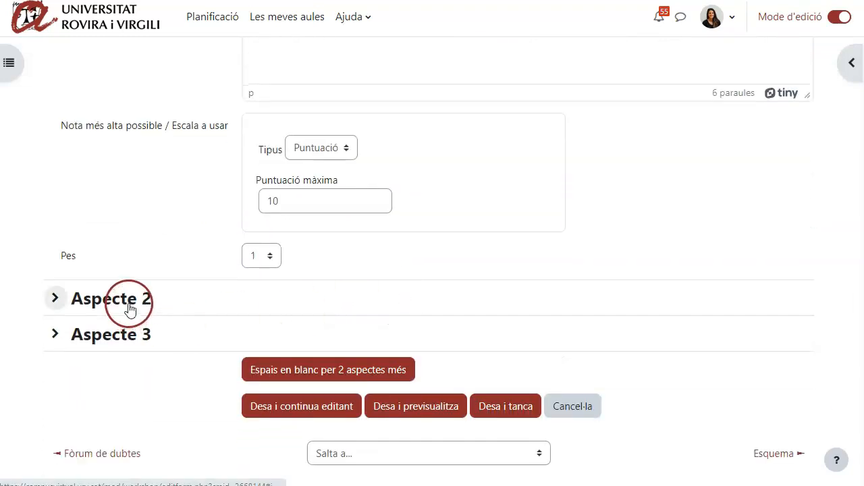
pyautogui.scroll(-4, 129, 309)
pyautogui.scroll(-4, 130, 310)
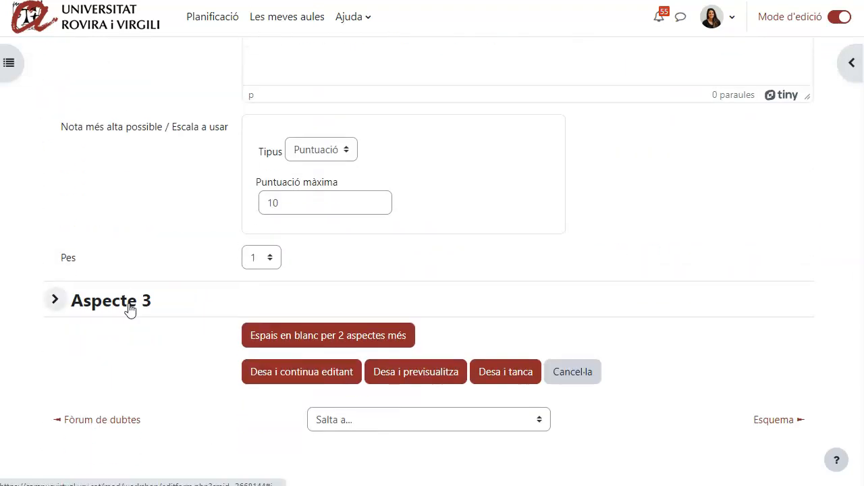
pyautogui.click(195, 317)
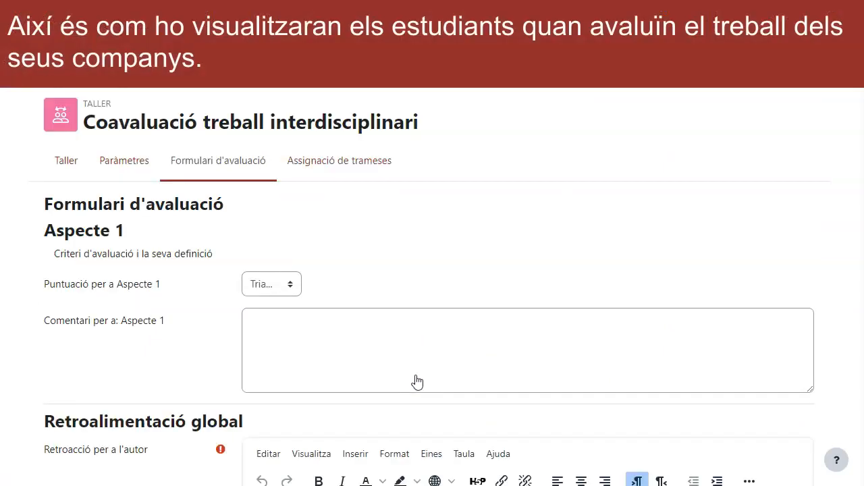
# Review the assessment form preview through the global feedback section and return to the editing form.
pyautogui.scroll(-3, 417, 381)
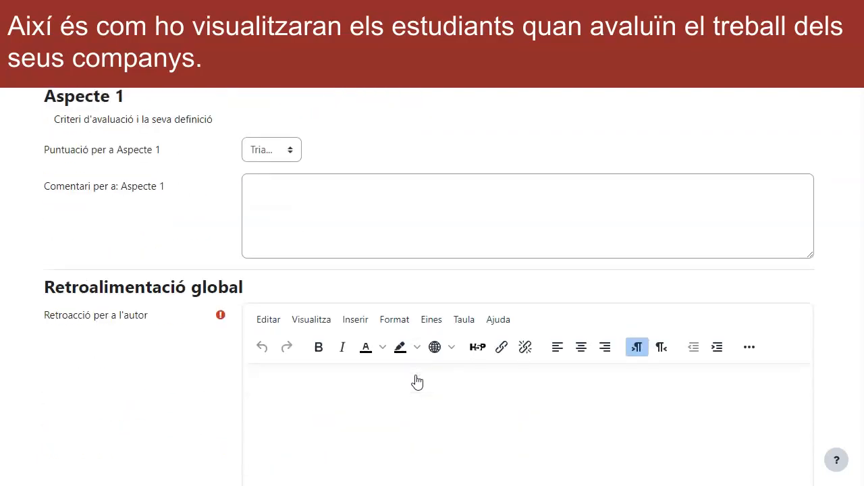
pyautogui.scroll(-1, 416, 382)
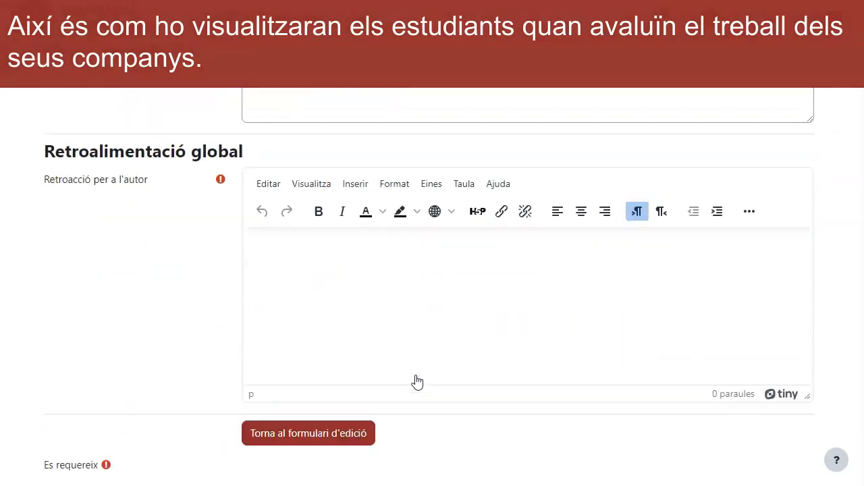
pyautogui.click(364, 432)
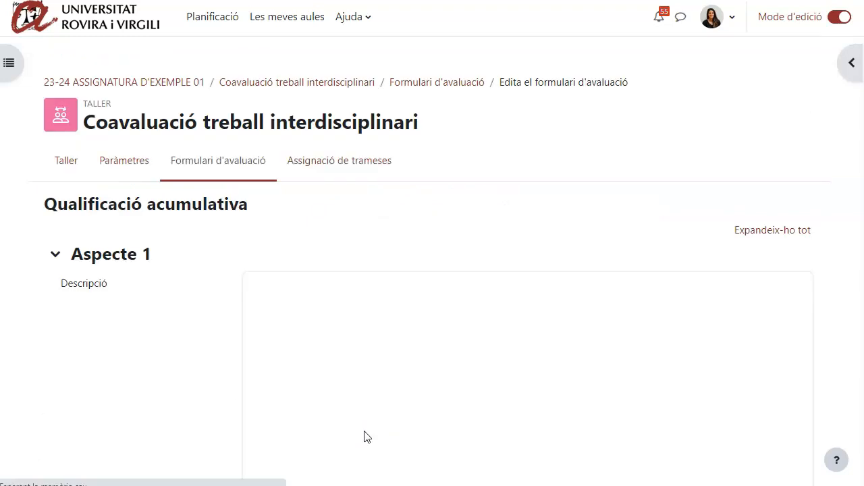
# Return to the workshop's main page and check the tasks of the configuration phase.
pyautogui.click(78, 165)
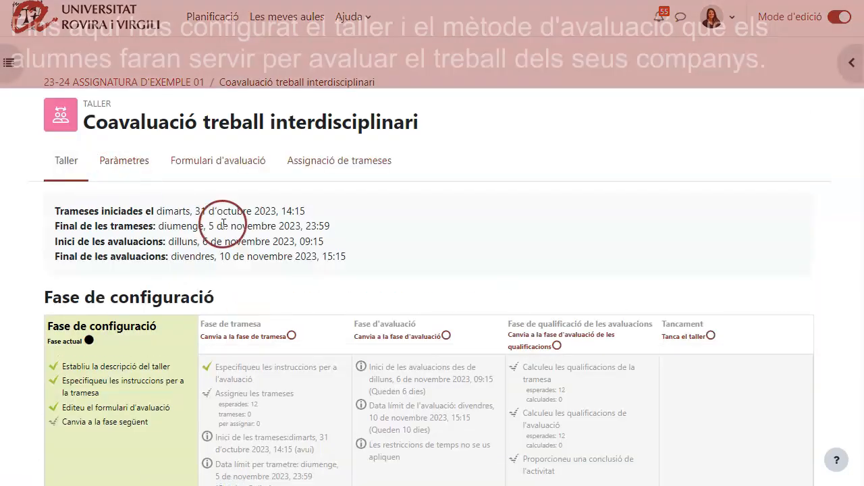
pyautogui.scroll(-1, 447, 268)
pyautogui.scroll(-1, 447, 268)
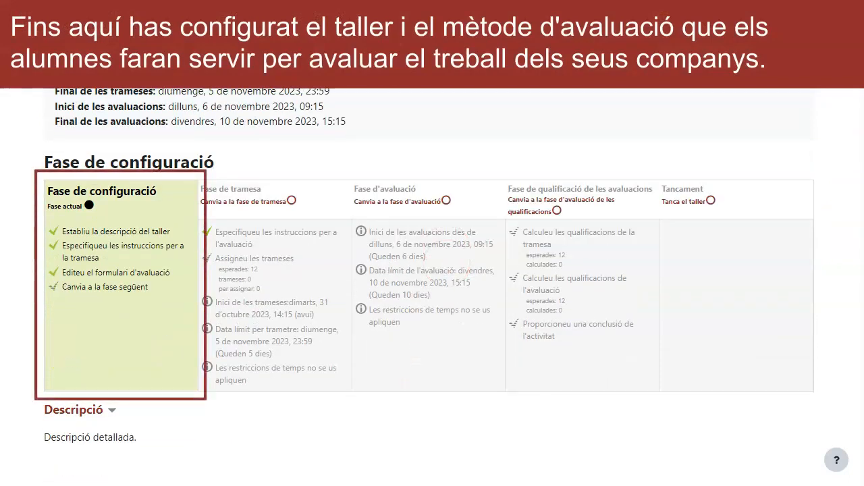